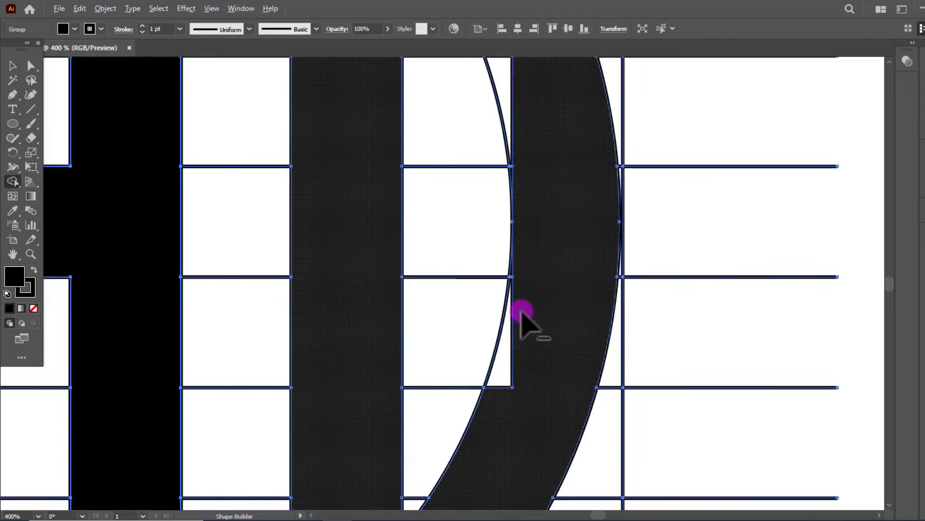
# Merge the leftover slivers along the inner curve of the letter D into its shape with Shape Builder
pyautogui.moveTo(522, 314)
pyautogui.mouseDown()
pyautogui.moveTo(502, 368)
pyautogui.moveTo(533, 334)
pyautogui.mouseUp()
pyautogui.scroll(-2, 533, 334)
pyautogui.scroll(5, 533, 323)
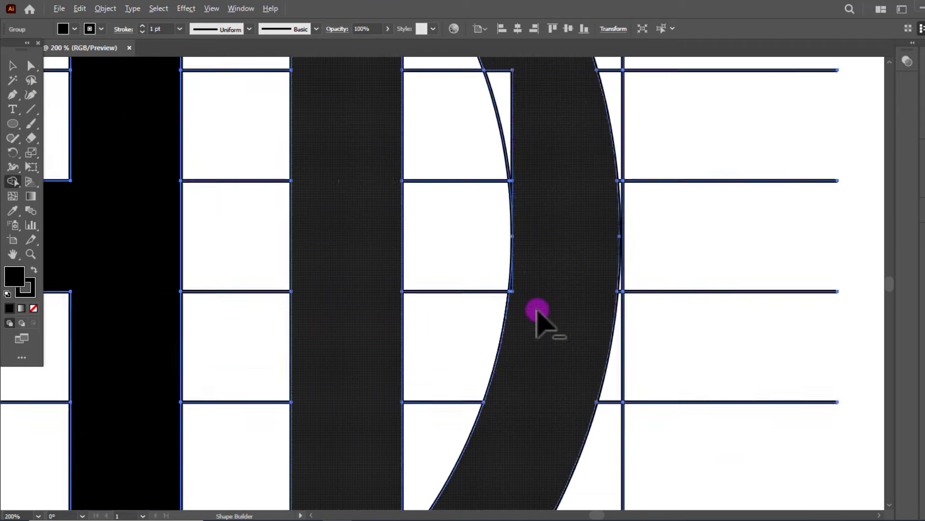
pyautogui.moveTo(499, 286)
pyautogui.mouseDown()
pyautogui.moveTo(507, 289)
pyautogui.moveTo(517, 242)
pyautogui.mouseUp()
pyautogui.scroll(-4, 517, 237)
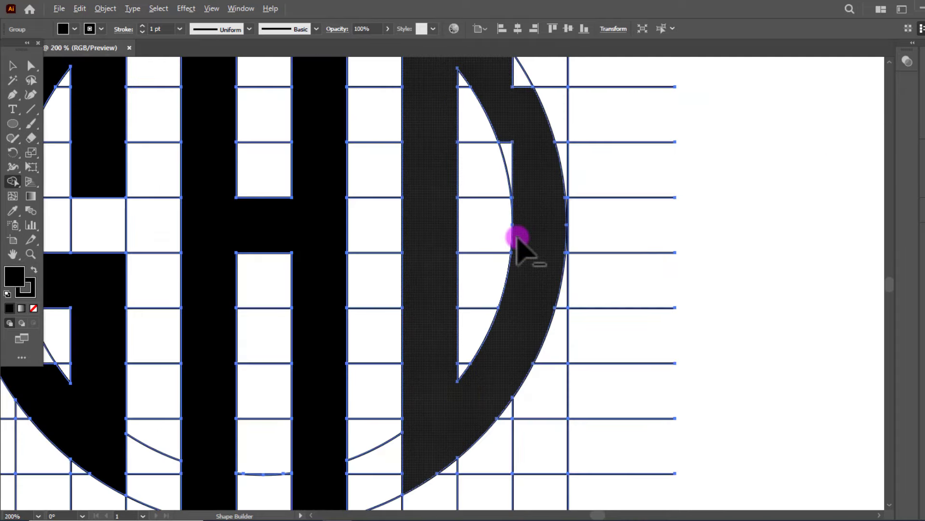
pyautogui.scroll(3, 517, 237)
pyautogui.scroll(-4, 538, 299)
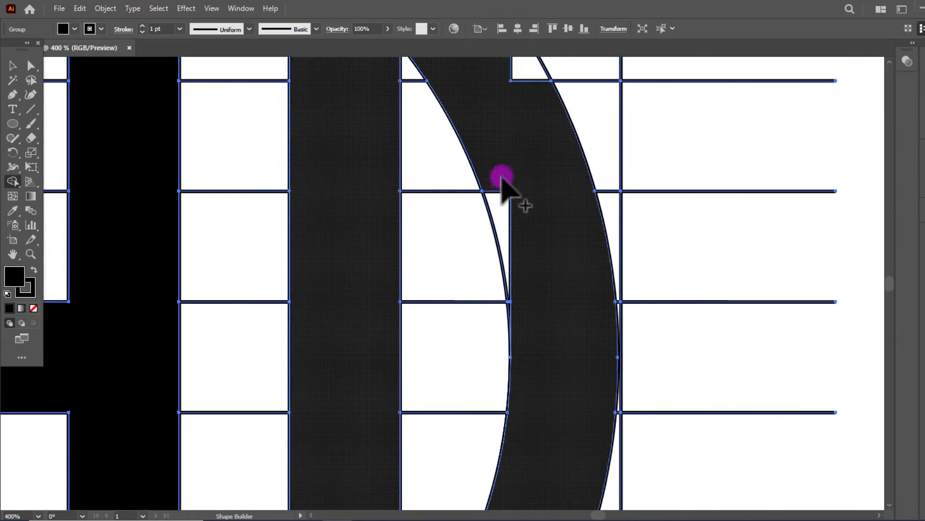
pyautogui.moveTo(503, 181)
pyautogui.mouseDown()
pyautogui.moveTo(501, 229)
pyautogui.moveTo(536, 237)
pyautogui.mouseUp()
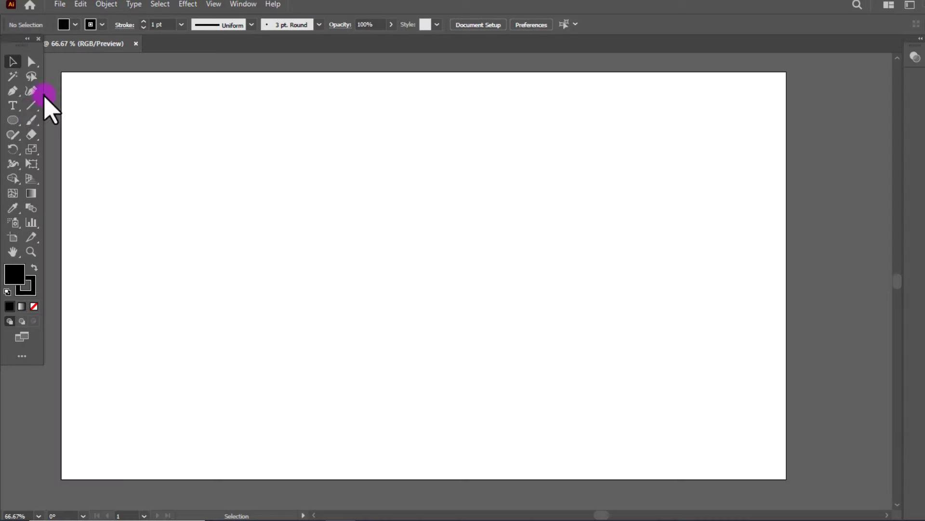
# Draw a vertical line on the artboard and duplicate it sideways at equal spacing to make twelve parallel lines
pyautogui.moveTo(236, 190); pyautogui.dragTo(223, 456)
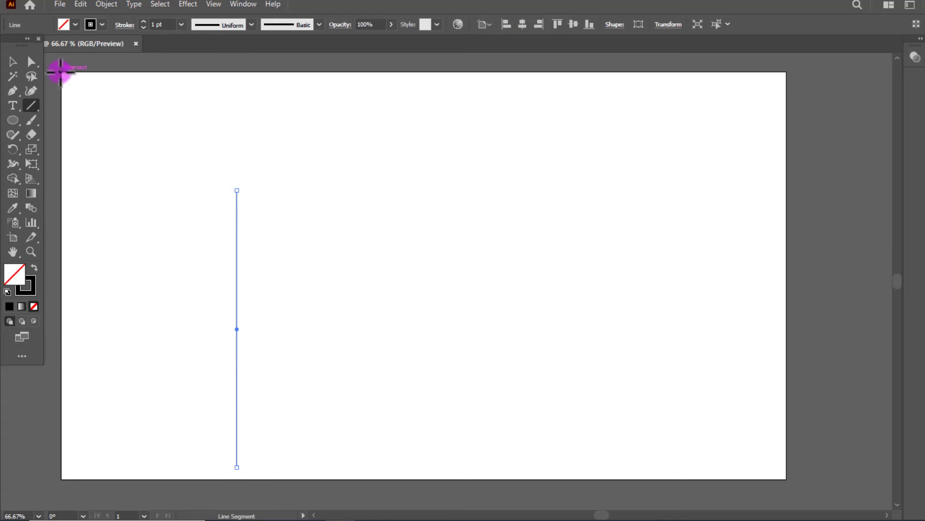
pyautogui.click(12, 61)
pyautogui.press('alt')
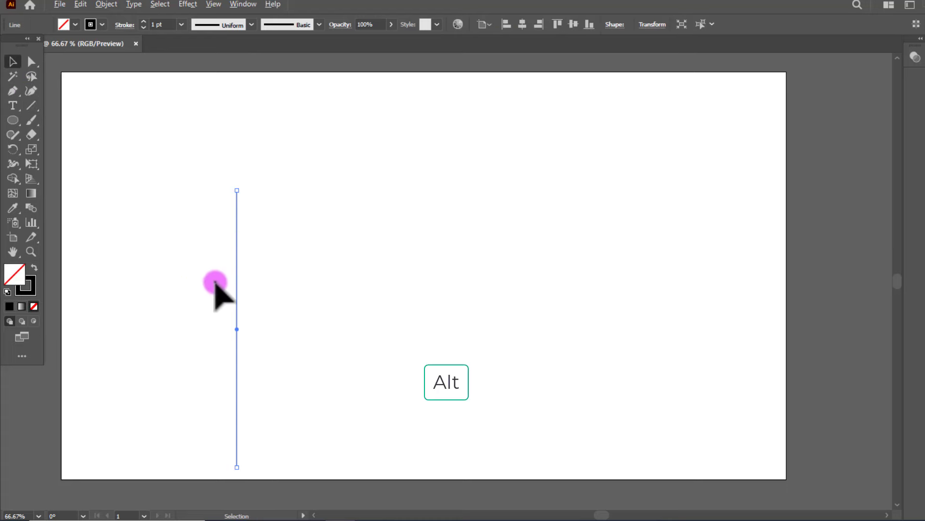
pyautogui.moveTo(237, 286); pyautogui.dragTo(256, 288)
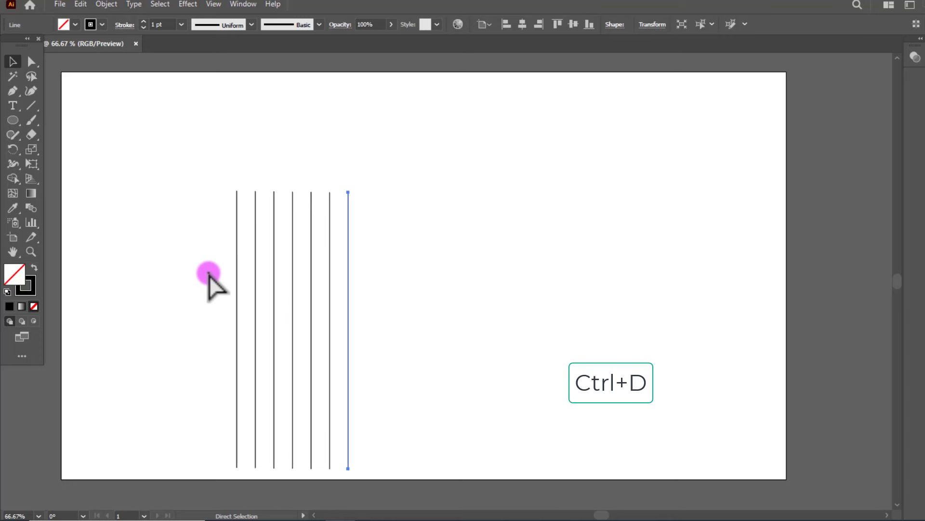
pyautogui.hotkey('ctrl', 'd')
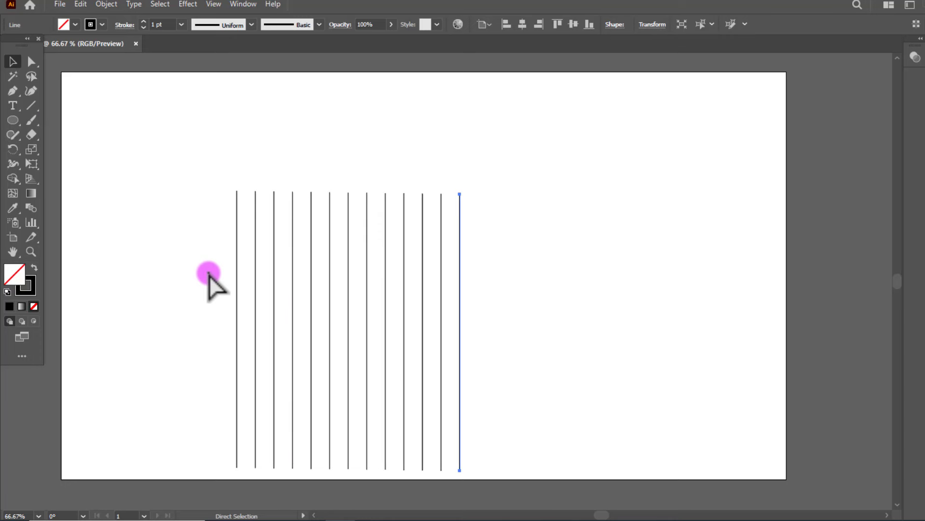
pyautogui.hotkey('ctrl', 'z')
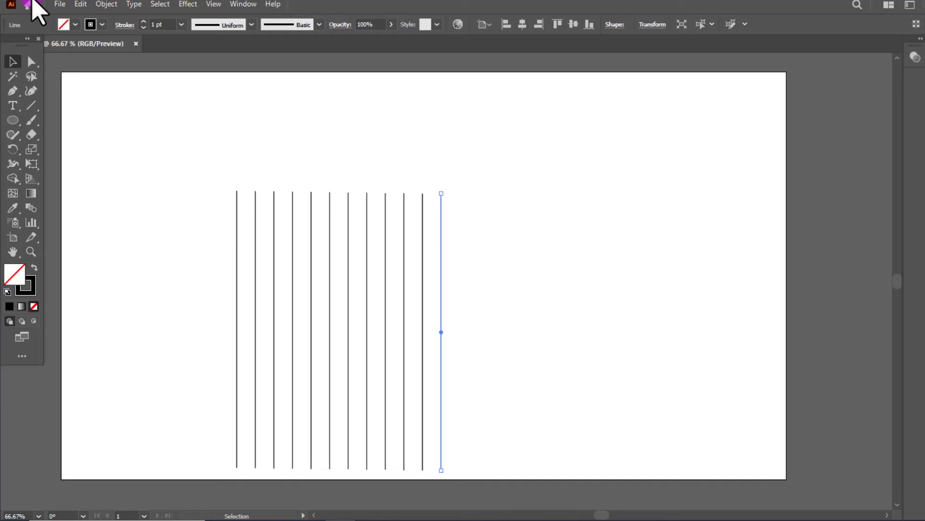
# Align the twelve vertical lines to the same height and group them
pyautogui.click(252, 167)
pyautogui.hotkey('ctrl', 'a')
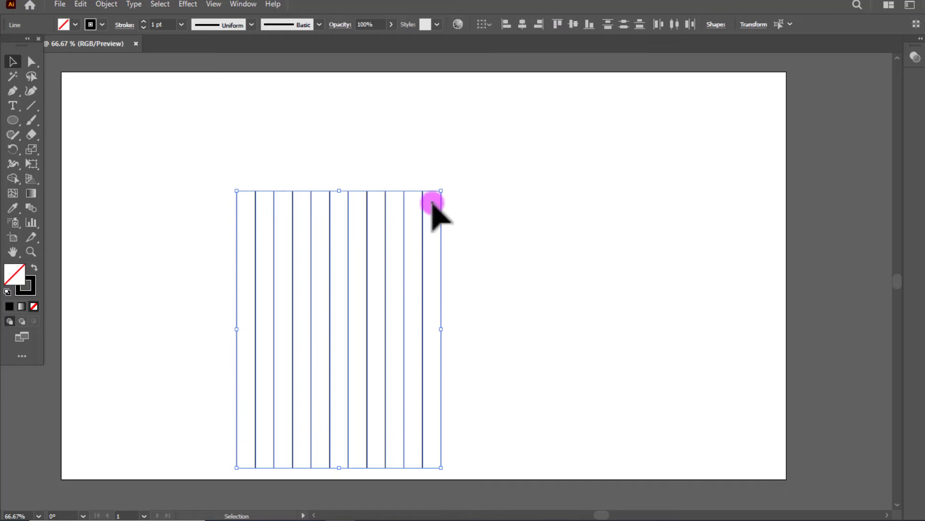
pyautogui.rightClick(386, 208)
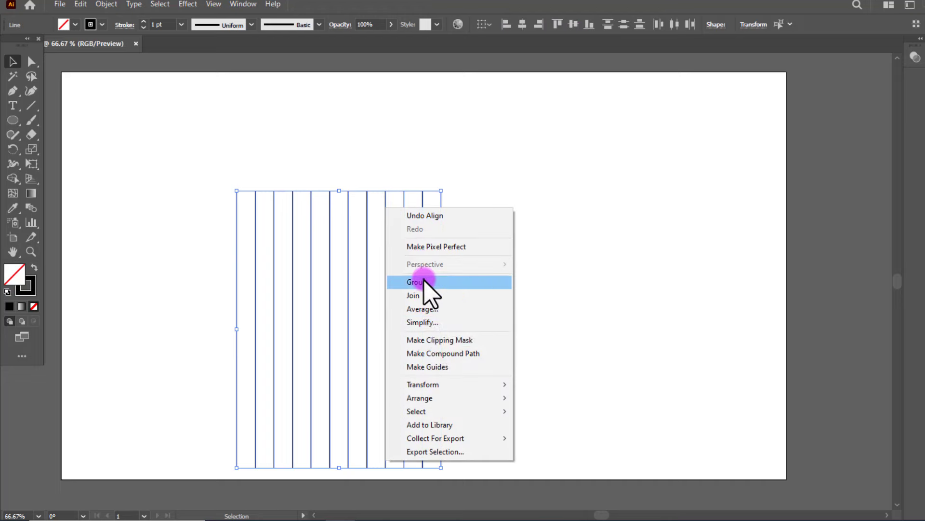
pyautogui.click(435, 321)
pyautogui.click(382, 279)
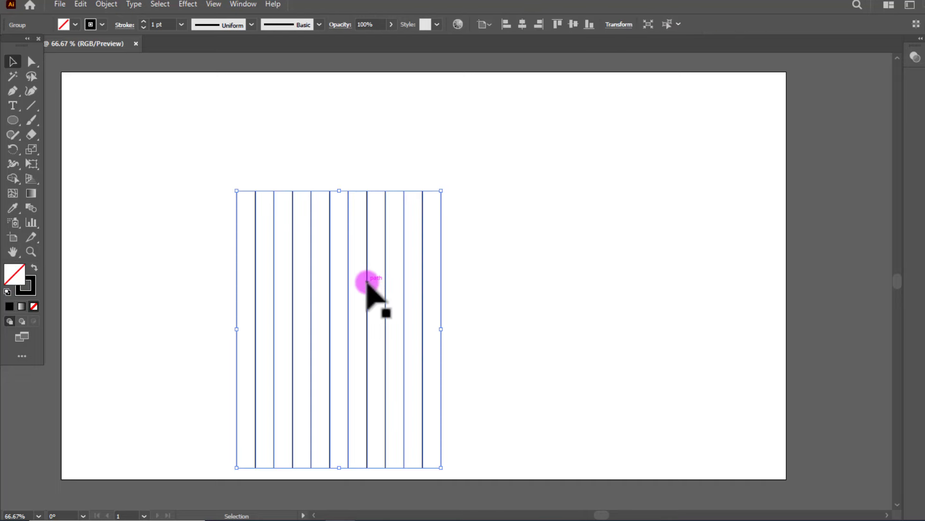
pyautogui.doubleClick(369, 281)
pyautogui.doubleClick(504, 234)
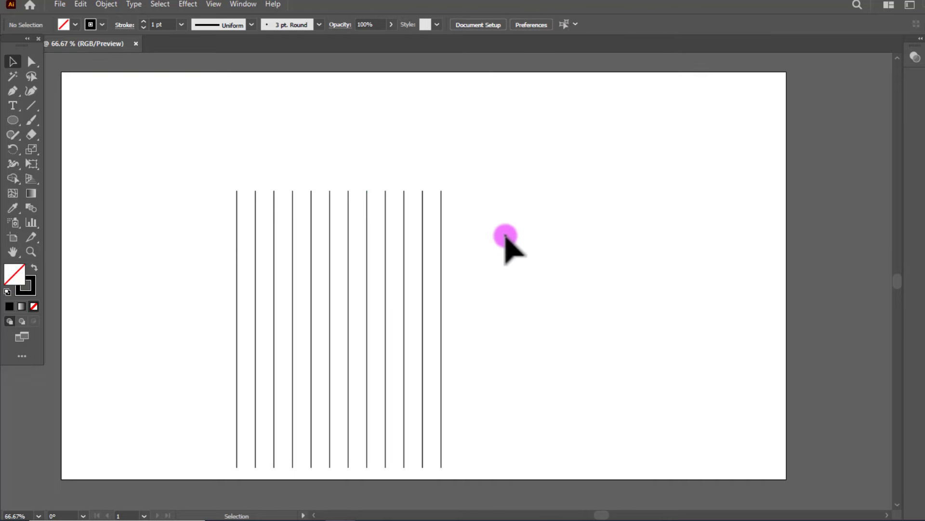
# Move the line group to the middle of the artboard and paste a copy in front, rotated 90 degrees to form a grid
pyautogui.moveTo(440, 262); pyautogui.dragTo(502, 203)
pyautogui.click(558, 222)
pyautogui.moveTo(227, 151); pyautogui.dragTo(559, 259)
pyautogui.hotkey('ctrl', 'c')
pyautogui.hotkey('ctrl', 'f')
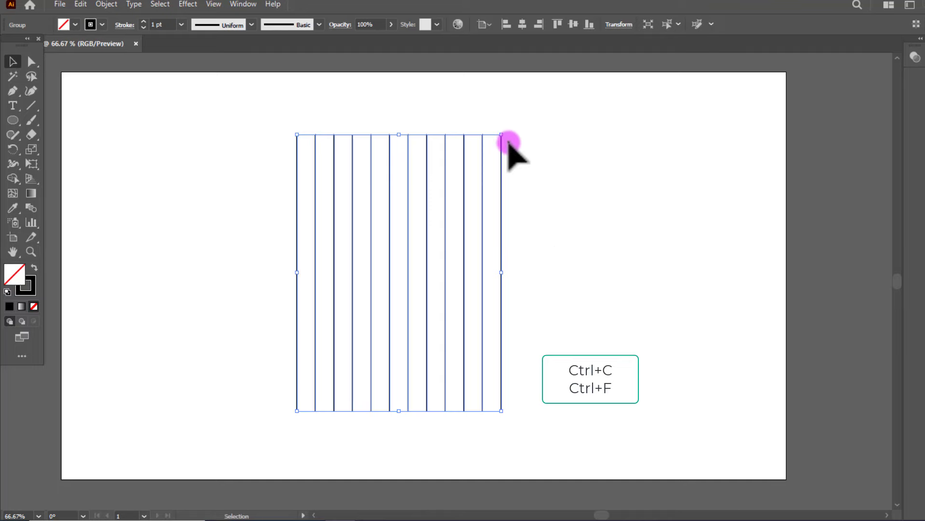
pyautogui.moveTo(509, 129); pyautogui.dragTo(549, 329)
# Center the vertical and horizontal line groups on each other and shift the whole grid slightly to the right
pyautogui.moveTo(230, 109); pyautogui.dragTo(574, 403)
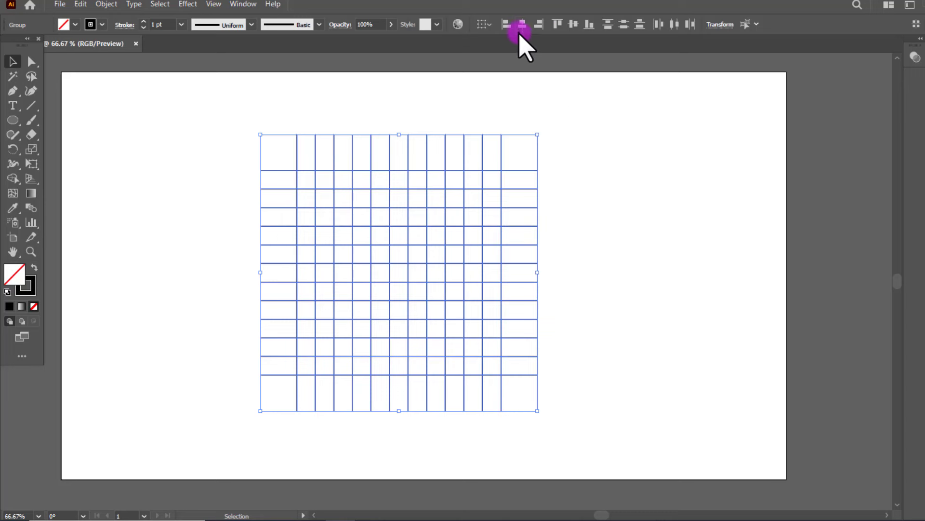
pyautogui.click(419, 254)
pyautogui.moveTo(256, 126); pyautogui.dragTo(540, 400)
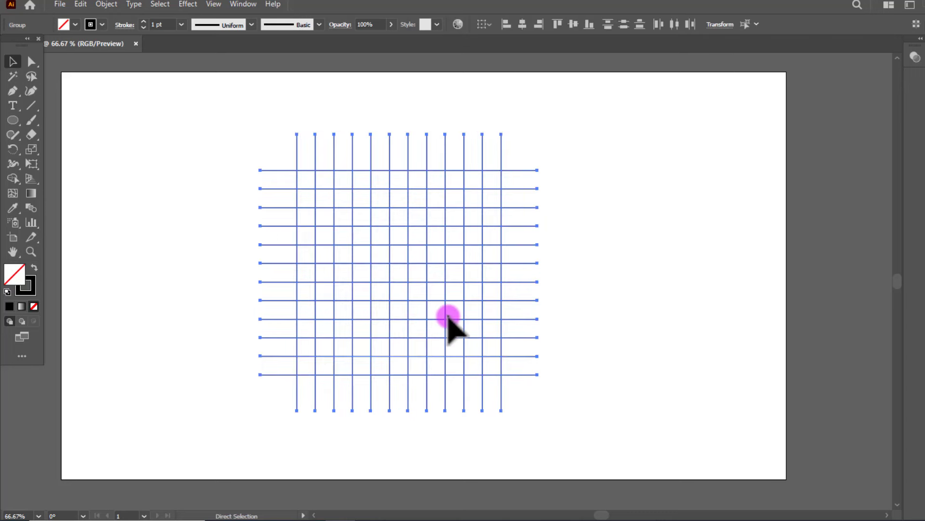
pyautogui.click(423, 268)
pyautogui.moveTo(426, 262)
pyautogui.mouseDown()
pyautogui.moveTo(431, 290)
pyautogui.moveTo(430, 263)
pyautogui.mouseUp()
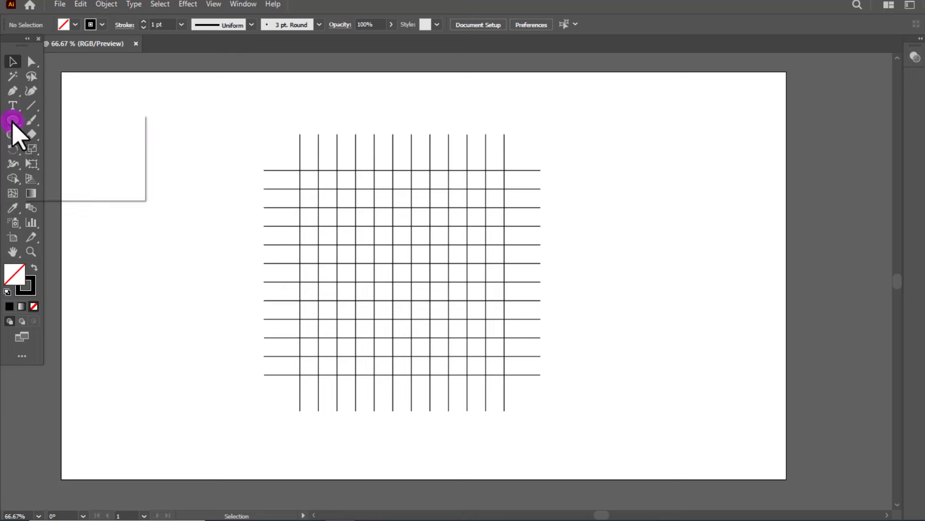
# Draw a 384 px circle from the grid's center to its outermost lines and add a concentric copy scaled to 316 px
pyautogui.moveTo(12, 123); pyautogui.dragTo(82, 149)
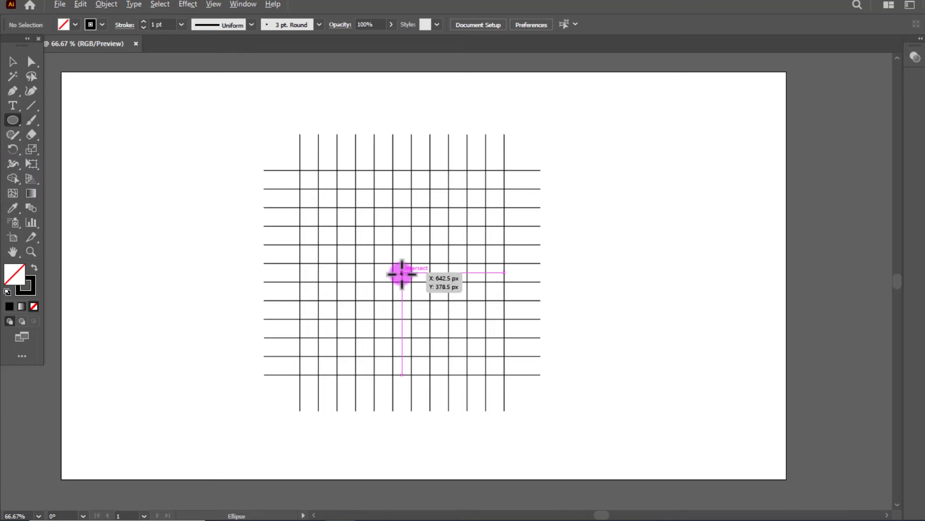
pyautogui.moveTo(402, 273); pyautogui.dragTo(465, 373)
pyautogui.click(14, 106)
pyautogui.click(12, 61)
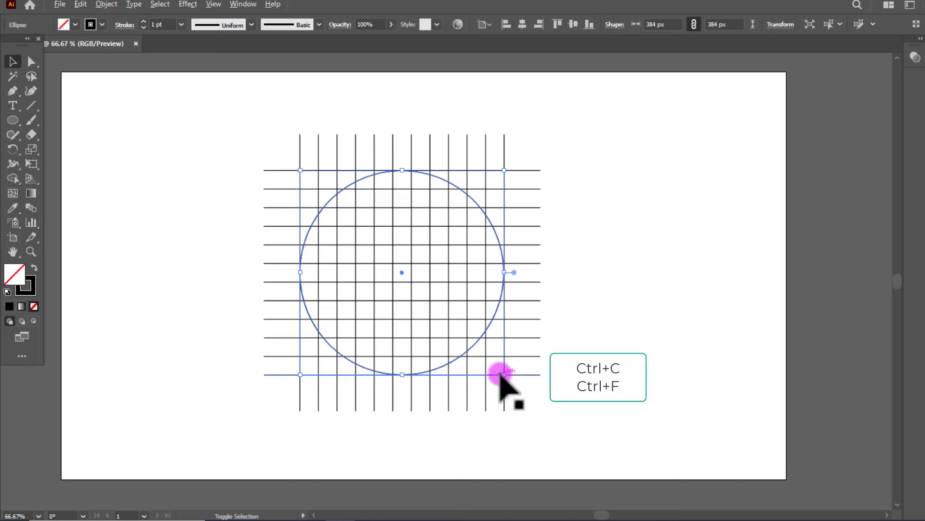
pyautogui.moveTo(502, 374); pyautogui.dragTo(489, 367)
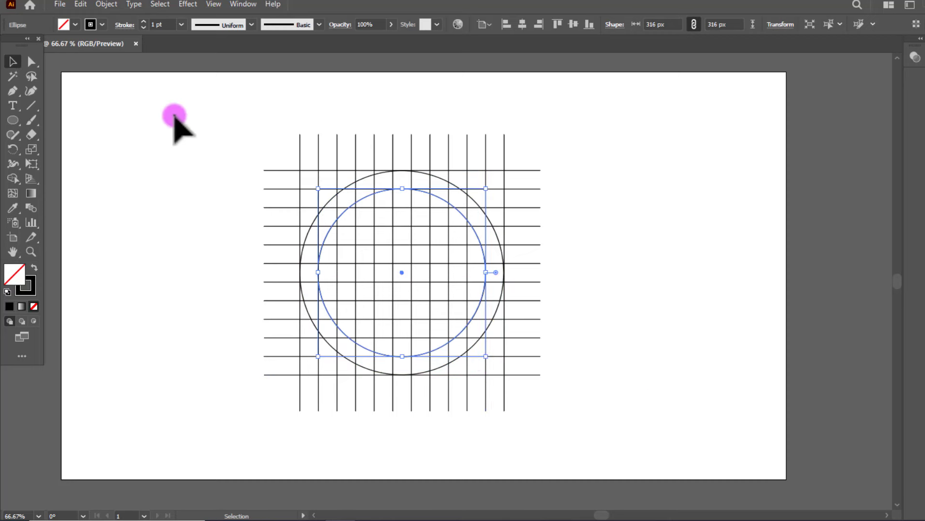
# Move the grid and both circles slightly down the artboard and group them together
pyautogui.moveTo(175, 116); pyautogui.dragTo(551, 390)
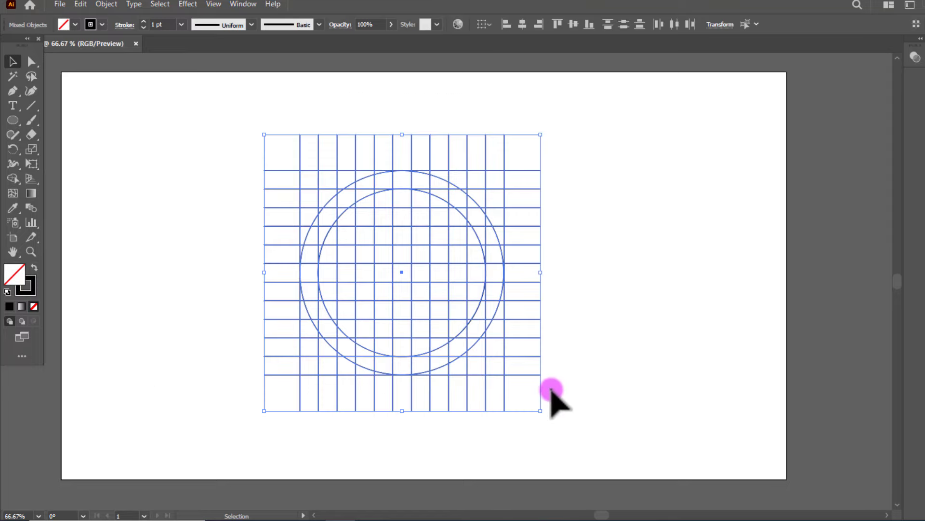
pyautogui.press('a')
pyautogui.moveTo(411, 281); pyautogui.dragTo(411, 307)
pyautogui.hotkey('ctrl', 'g')
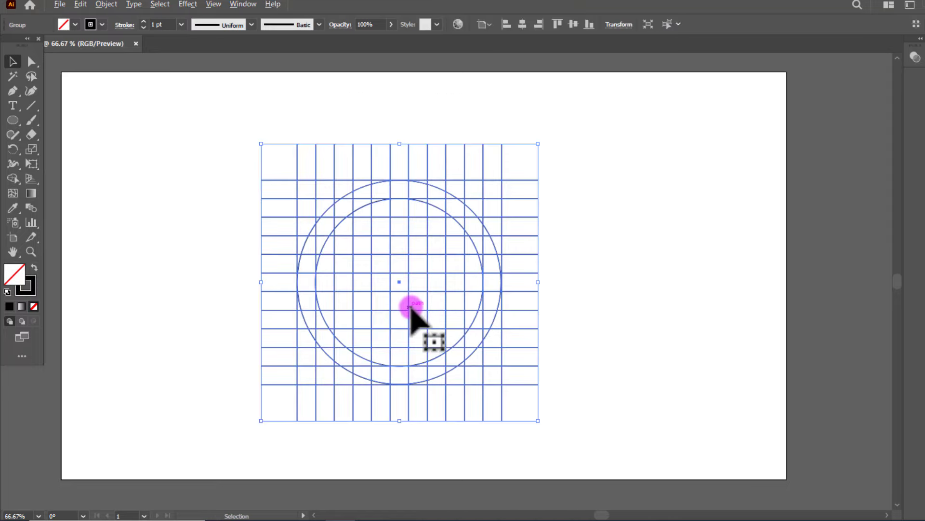
pyautogui.hotkey('ctrl', '1')
pyautogui.hotkey('ctrl', '1')
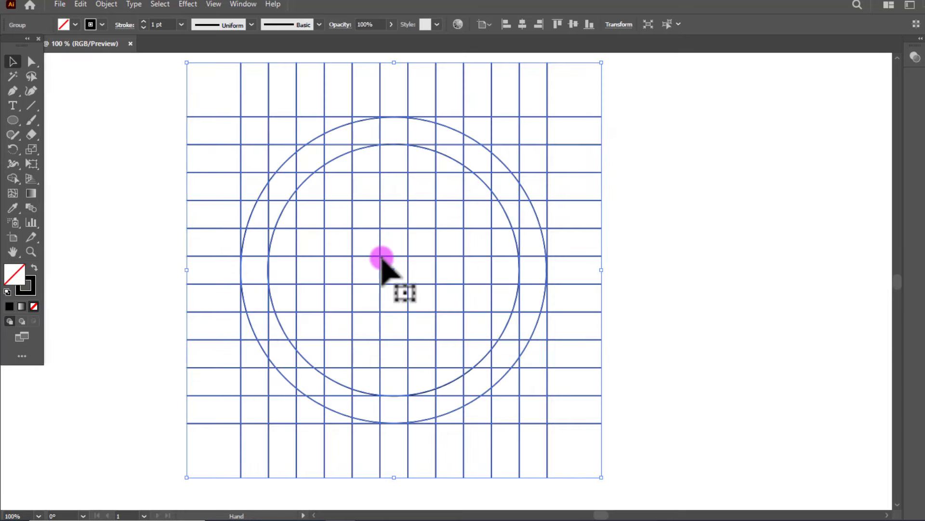
pyautogui.click(607, 307)
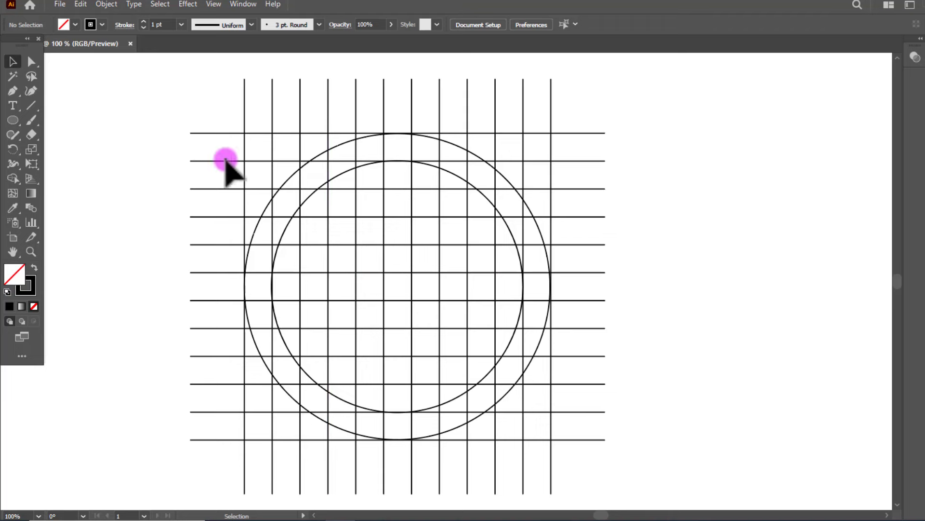
# Set the grid group's fill to black and merge cells in the three leftmost columns into a letter S with Shape Builder
pyautogui.moveTo(165, 93); pyautogui.dragTo(574, 407)
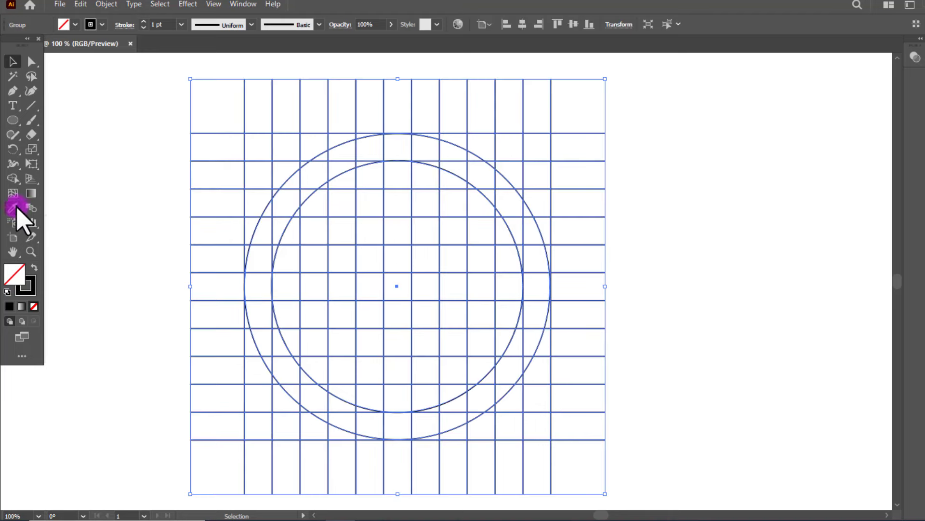
pyautogui.click(12, 179)
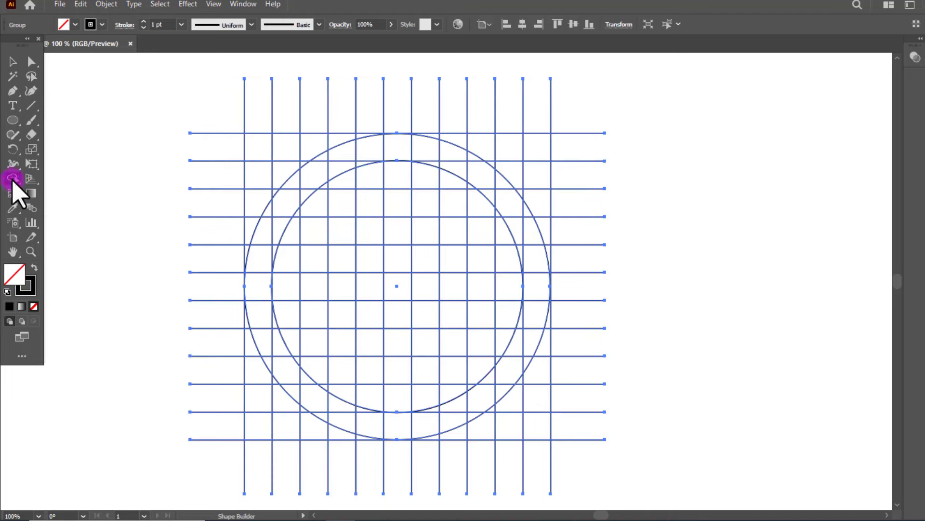
pyautogui.click(75, 24)
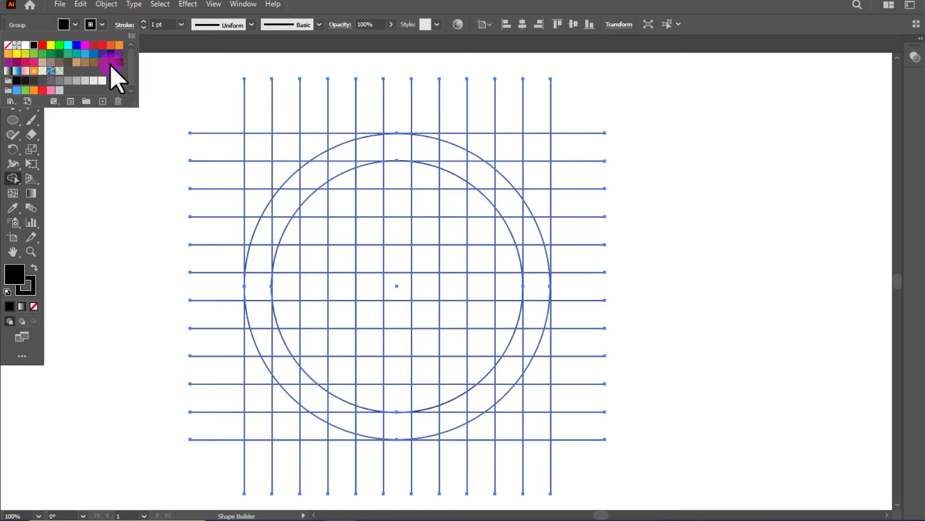
pyautogui.click(29, 286)
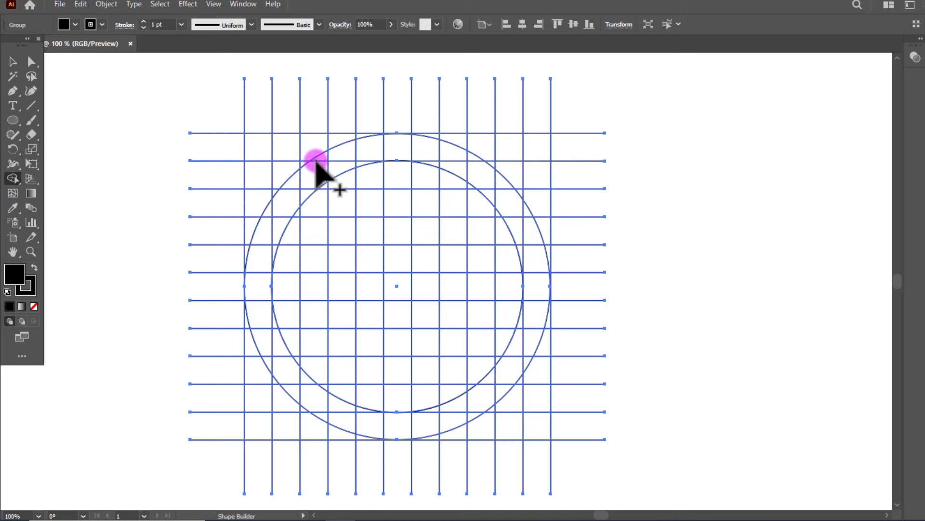
pyautogui.moveTo(320, 157)
pyautogui.mouseDown()
pyautogui.moveTo(317, 253)
pyautogui.moveTo(304, 178)
pyautogui.moveTo(253, 268)
pyautogui.moveTo(252, 309)
pyautogui.moveTo(307, 312)
pyautogui.moveTo(321, 403)
pyautogui.moveTo(270, 364)
pyautogui.moveTo(297, 381)
pyautogui.mouseUp()
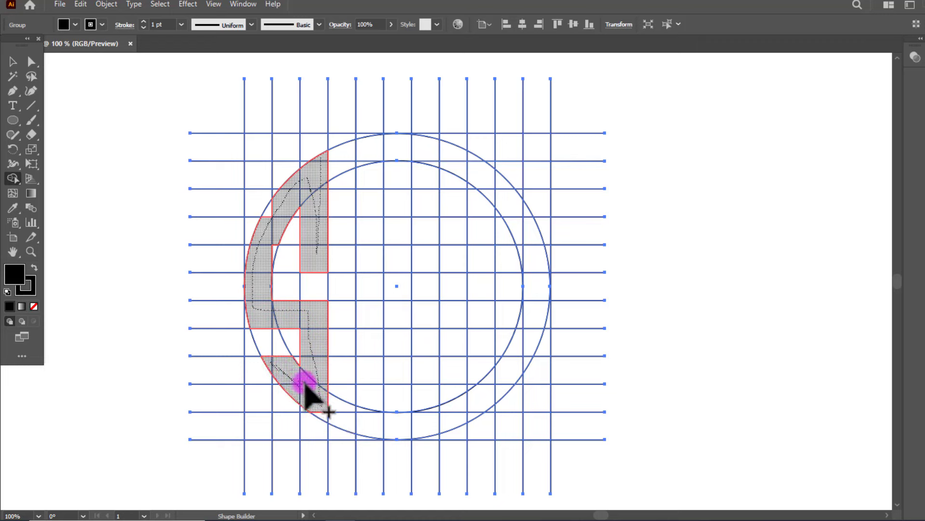
pyautogui.moveTo(318, 413); pyautogui.dragTo(256, 215)
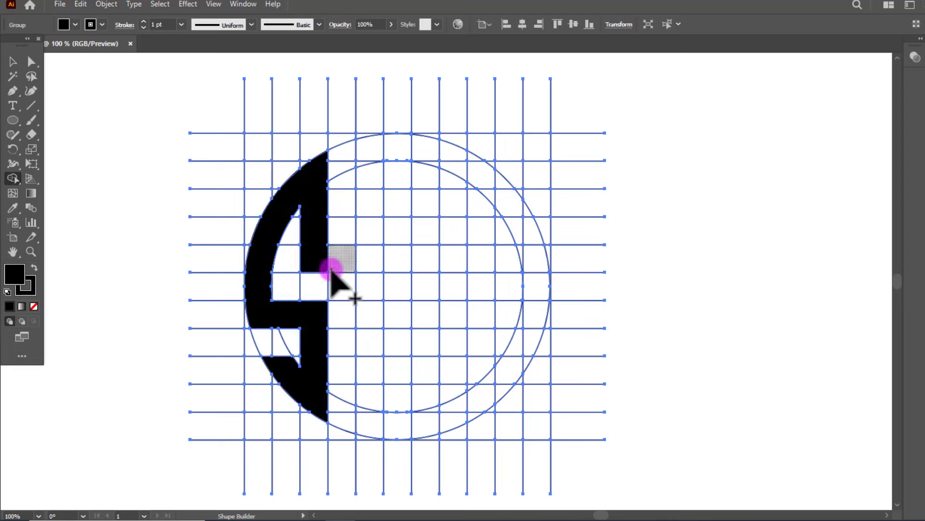
# Merge cells in the three middle columns of the circle into a letter A with a crossbar at mid-height
pyautogui.moveTo(381, 166)
pyautogui.mouseDown()
pyautogui.moveTo(368, 144)
pyautogui.moveTo(378, 368)
pyautogui.moveTo(370, 422)
pyautogui.mouseUp()
pyautogui.moveTo(396, 147)
pyautogui.mouseDown()
pyautogui.moveTo(372, 149)
pyautogui.moveTo(410, 142)
pyautogui.moveTo(426, 210)
pyautogui.moveTo(407, 374)
pyautogui.mouseUp()
pyautogui.moveTo(423, 338)
pyautogui.mouseDown()
pyautogui.moveTo(436, 356)
pyautogui.moveTo(429, 415)
pyautogui.mouseUp()
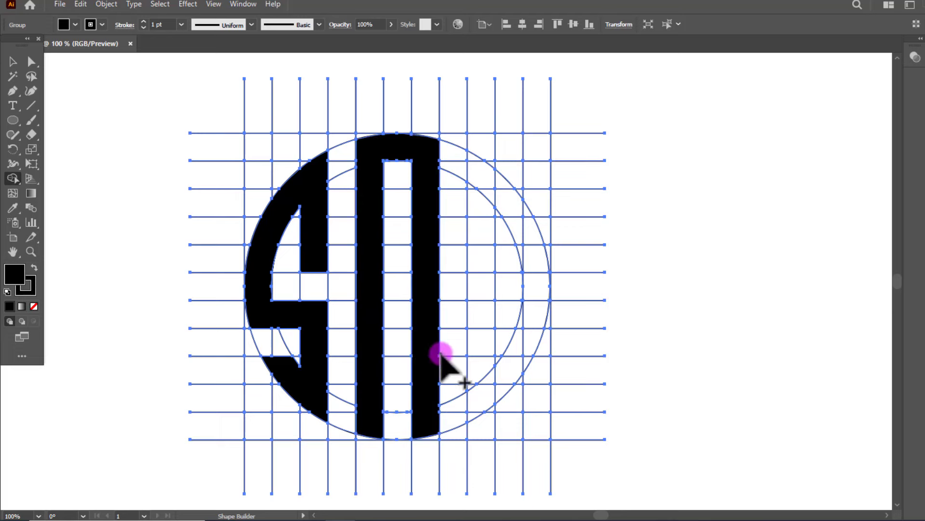
pyautogui.click(390, 294)
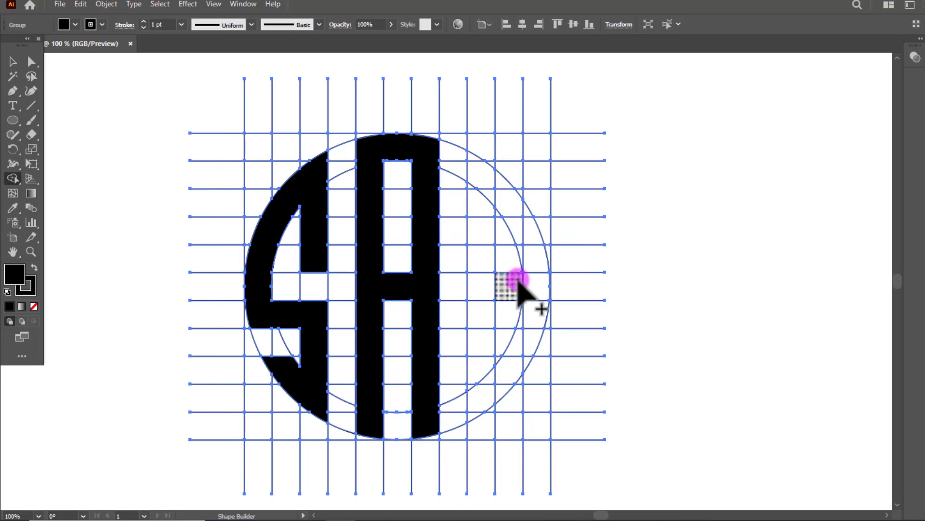
# Merge the cells in the circle's three rightmost columns into a letter D that follows the ring between the two circles
pyautogui.moveTo(464, 184)
pyautogui.mouseDown()
pyautogui.moveTo(481, 167)
pyautogui.moveTo(471, 415)
pyautogui.mouseUp()
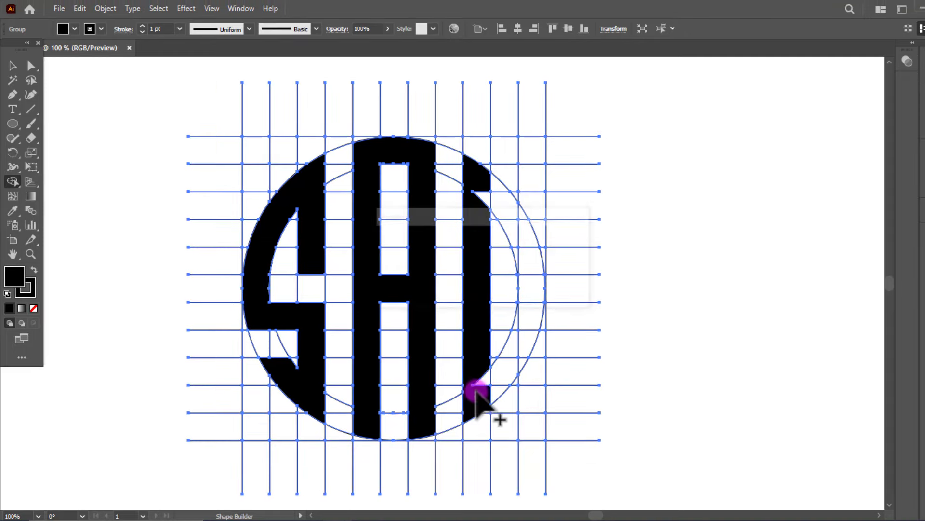
pyautogui.click(478, 184)
pyautogui.moveTo(476, 188)
pyautogui.mouseDown()
pyautogui.moveTo(474, 214)
pyautogui.moveTo(484, 188)
pyautogui.moveTo(517, 232)
pyautogui.moveTo(530, 275)
pyautogui.moveTo(526, 320)
pyautogui.moveTo(504, 367)
pyautogui.moveTo(514, 366)
pyautogui.mouseUp()
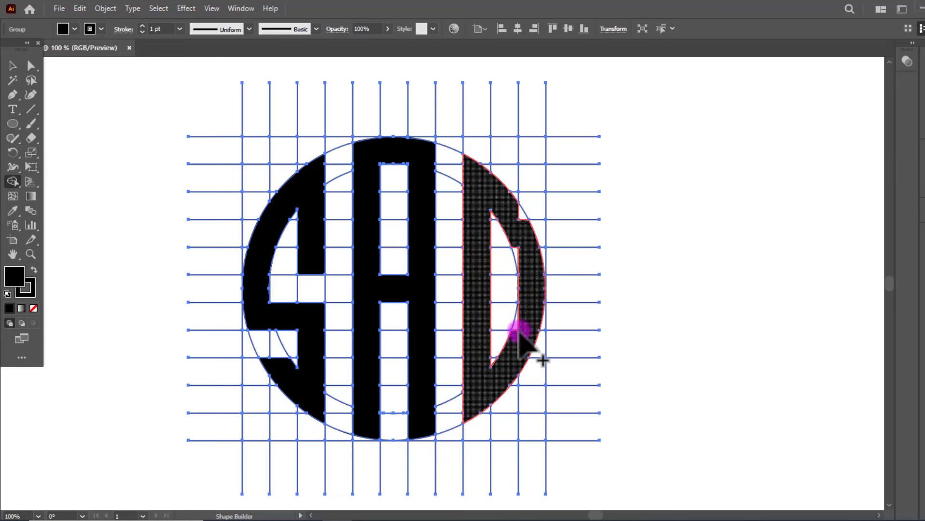
# Merge the thin slivers along the lower half of the D's inner curve into the letter with Shape Builder
pyautogui.scroll(4, 523, 313)
pyautogui.moveTo(522, 313); pyautogui.dragTo(503, 373)
pyautogui.scroll(-4, 533, 324)
pyautogui.scroll(5, 533, 325)
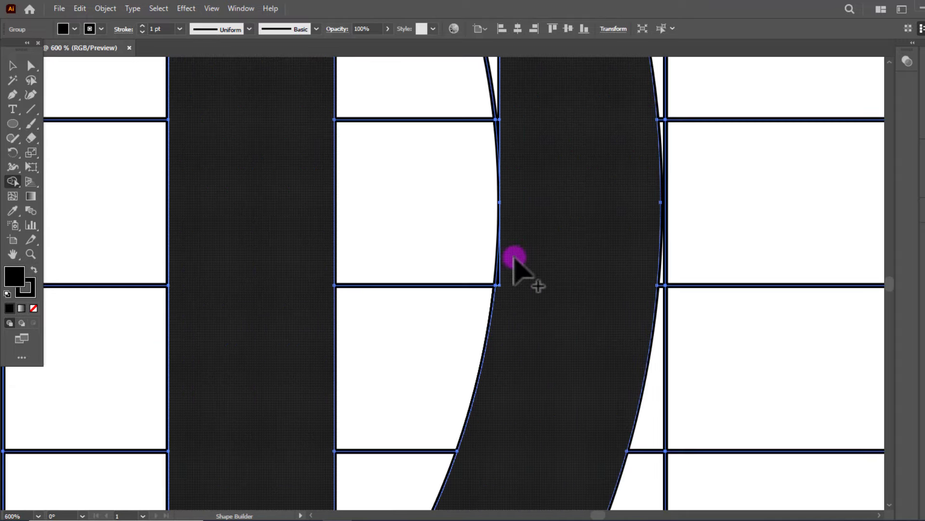
pyautogui.click(497, 286)
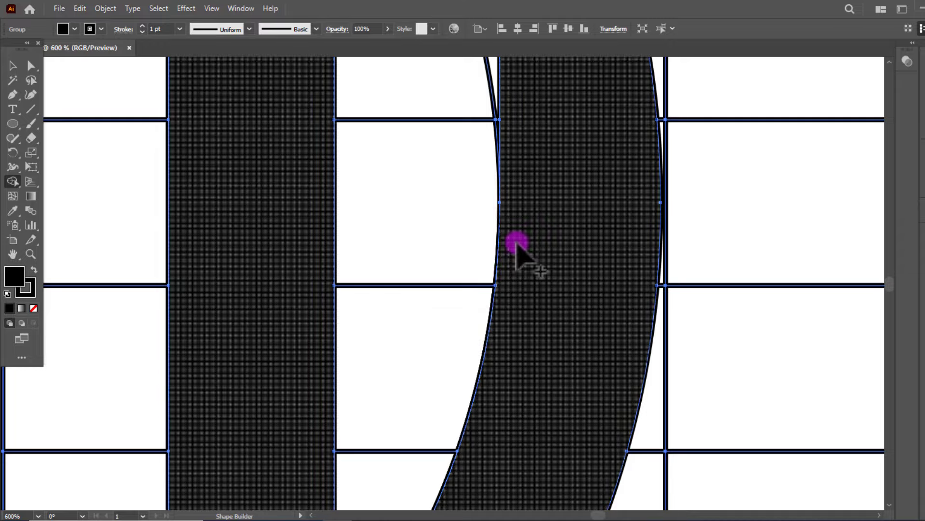
pyautogui.scroll(-5, 517, 237)
# Merge the remaining slivers along the upper half of the D's inner curve into the letter
pyautogui.scroll(4, 517, 237)
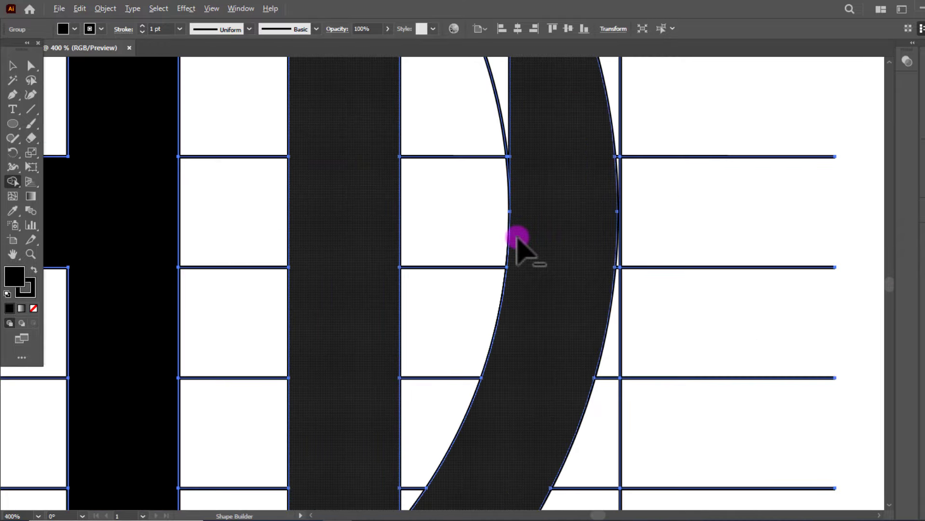
pyautogui.moveTo(540, 171); pyautogui.dragTo(541, 316)
pyautogui.moveTo(499, 171); pyautogui.dragTo(504, 241)
pyautogui.scroll(2, 512, 291)
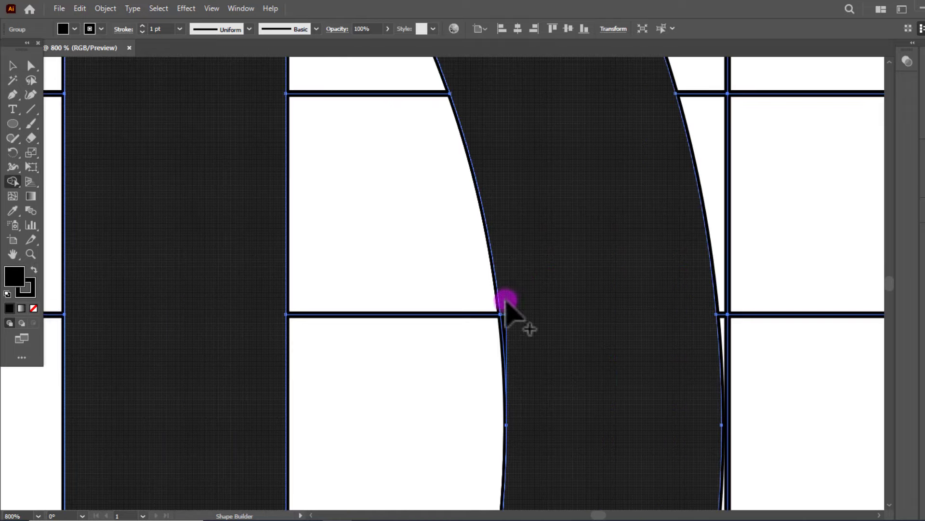
pyautogui.moveTo(505, 302); pyautogui.dragTo(543, 304)
pyautogui.scroll(-3, 548, 290)
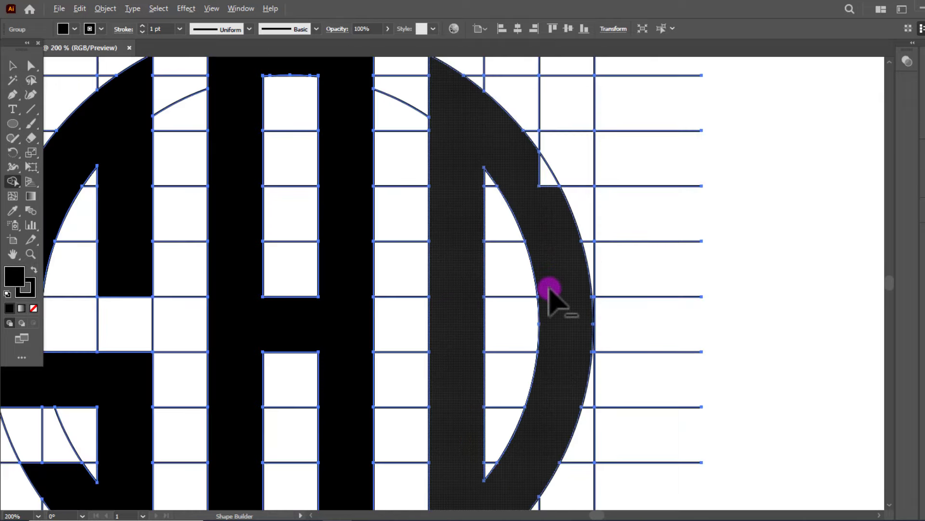
# Fill the notch in the D's upper outer edge by merging the missing cell inside the outer circle
pyautogui.scroll(2, 550, 232)
pyautogui.moveTo(550, 227); pyautogui.dragTo(579, 330)
pyautogui.moveTo(507, 94); pyautogui.dragTo(557, 149)
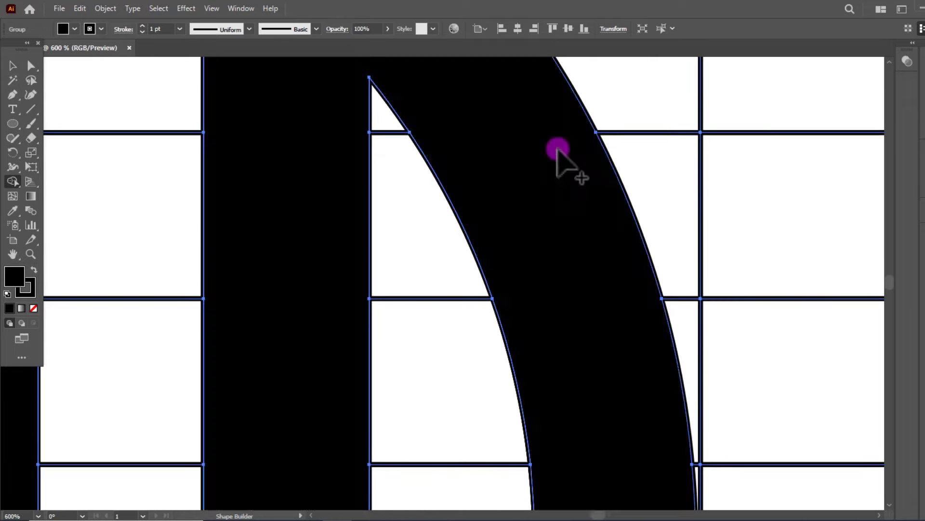
pyautogui.scroll(-3, 542, 201)
pyautogui.scroll(2, 540, 201)
pyautogui.scroll(4, 512, 144)
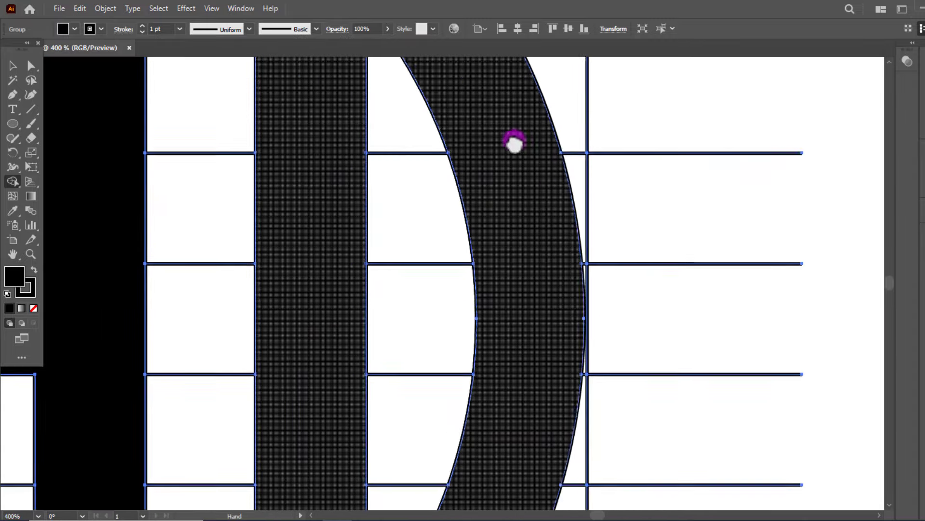
pyautogui.scroll(-7, 506, 212)
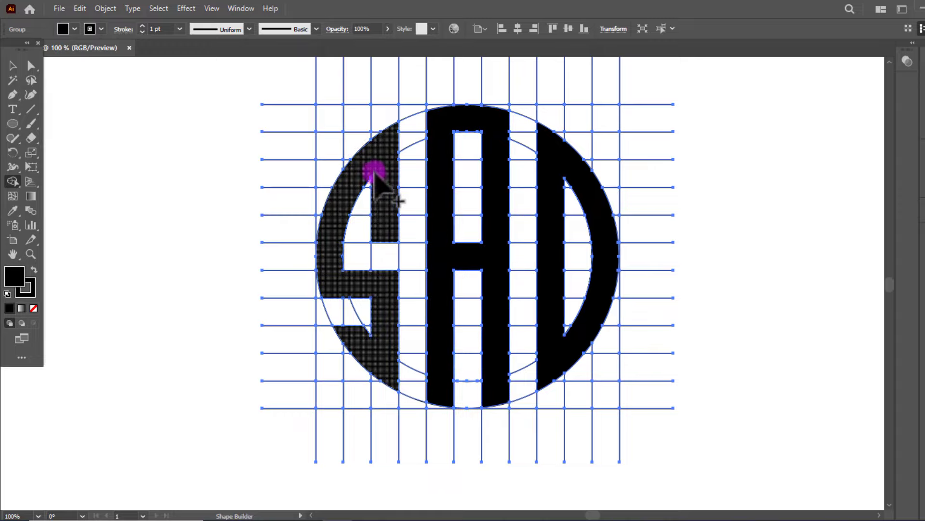
# Try to merge the thin sliver beside the S's inner curve at mid-height into the letter
pyautogui.scroll(2, 382, 196)
pyautogui.scroll(1, 382, 196)
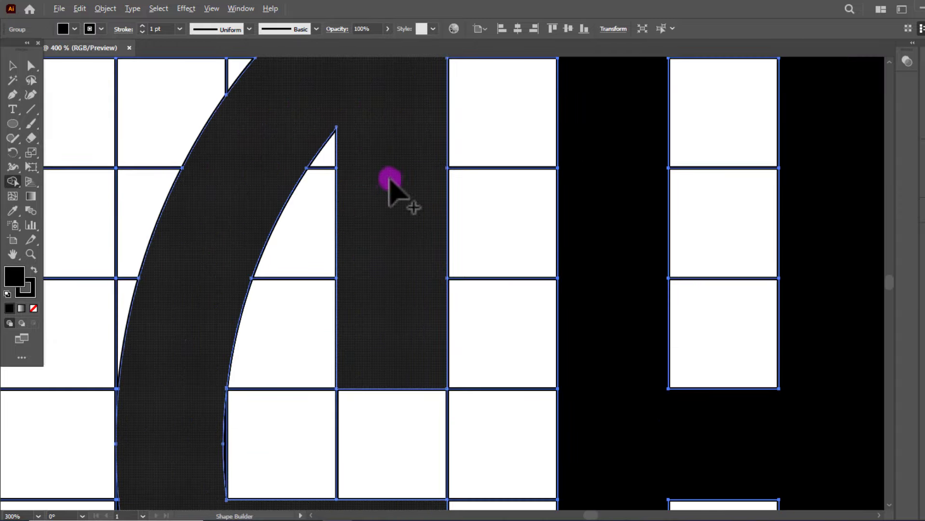
pyautogui.moveTo(392, 181); pyautogui.dragTo(454, 351)
pyautogui.moveTo(478, 264); pyautogui.dragTo(494, 177)
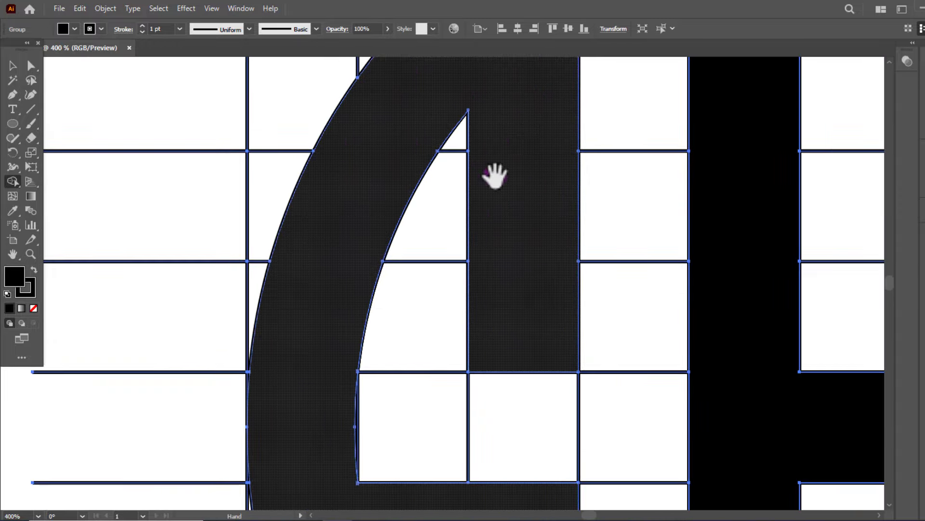
pyautogui.scroll(3, 444, 274)
pyautogui.scroll(-4, 444, 275)
pyautogui.moveTo(444, 275)
pyautogui.mouseDown()
pyautogui.moveTo(414, 219)
pyautogui.moveTo(422, 178)
pyautogui.mouseUp()
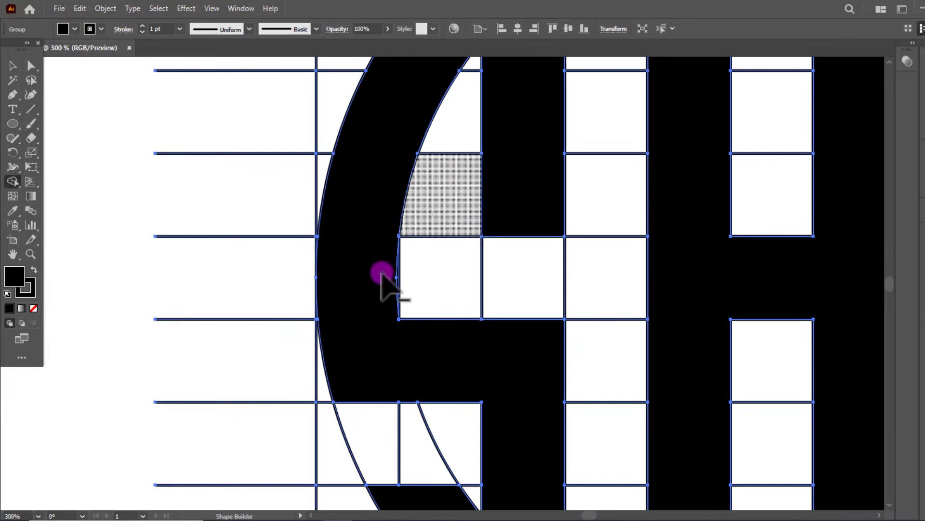
pyautogui.scroll(2, 384, 275)
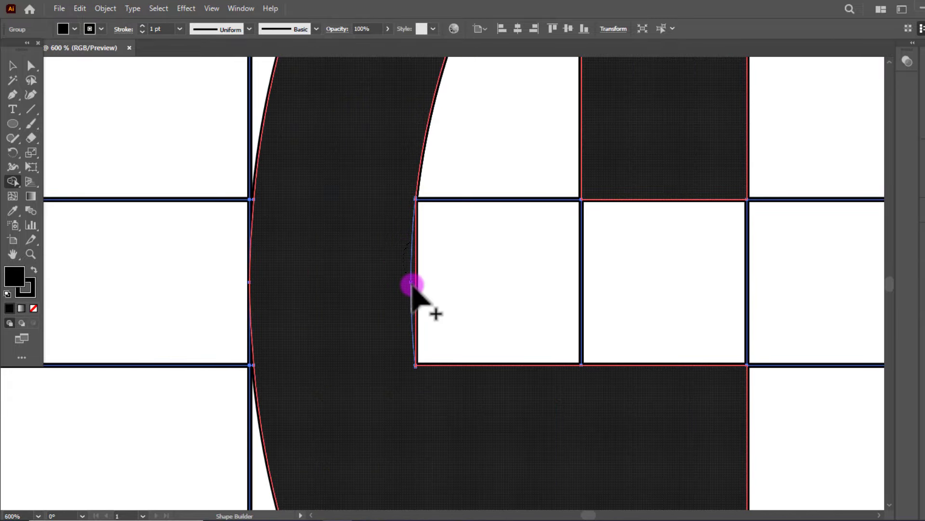
pyautogui.click(411, 285)
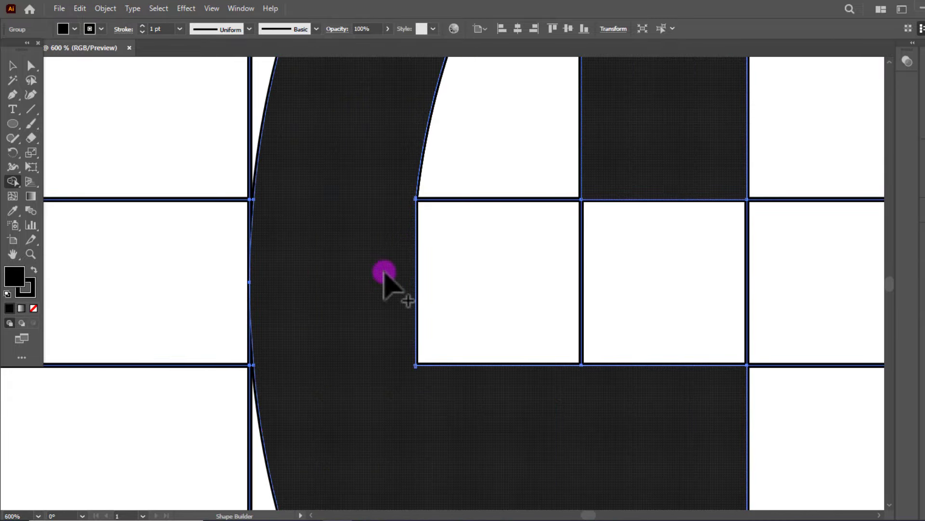
pyautogui.click(385, 275)
pyautogui.hotkey('alt', 'space')
pyautogui.press('Escape')
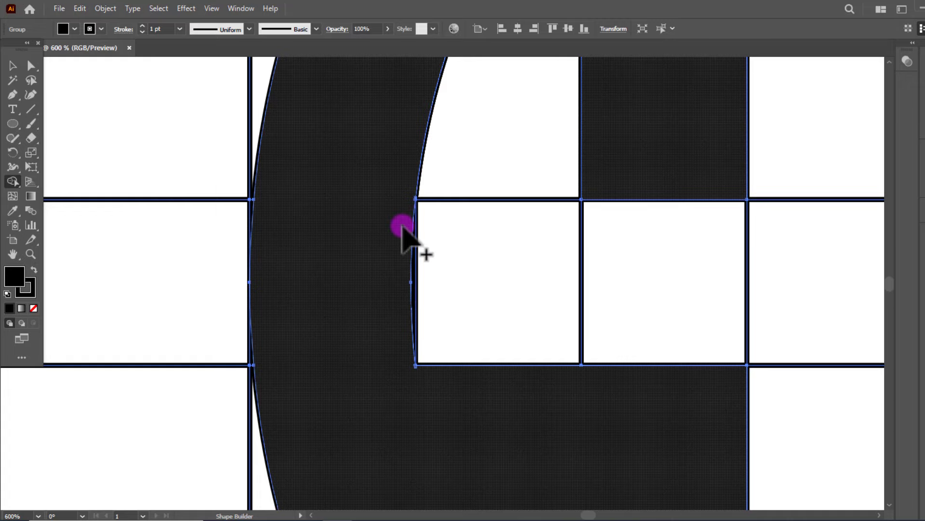
pyautogui.scroll(-4, 403, 226)
pyautogui.moveTo(512, 207); pyautogui.dragTo(347, 207)
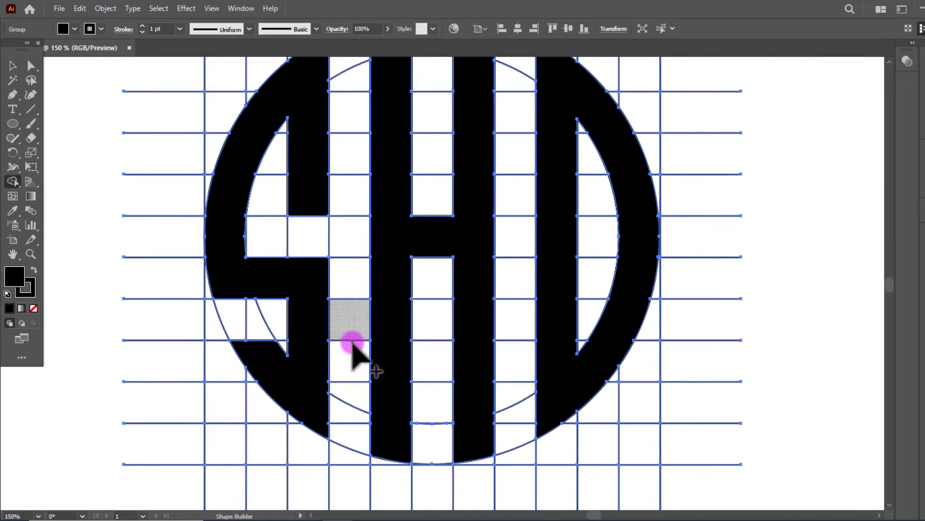
pyautogui.scroll(4, 353, 355)
pyautogui.scroll(-4, 354, 352)
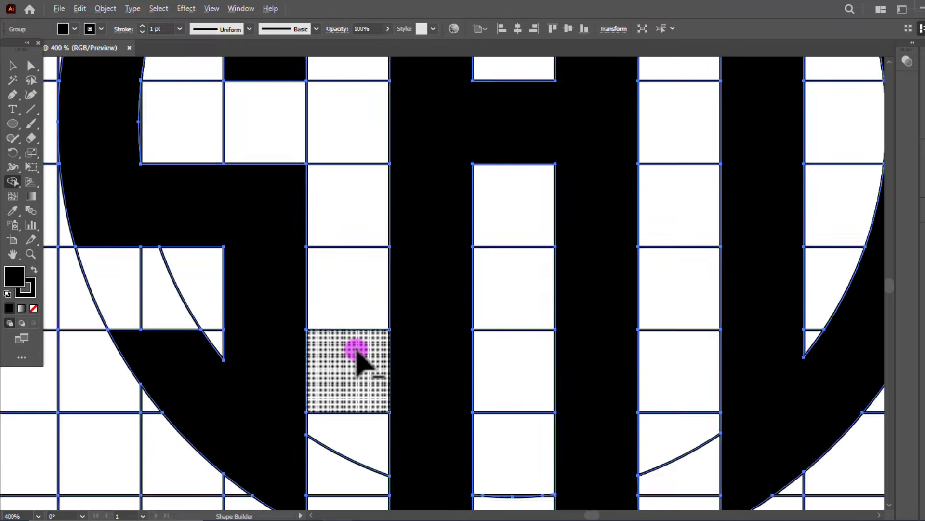
pyautogui.scroll(1, 358, 334)
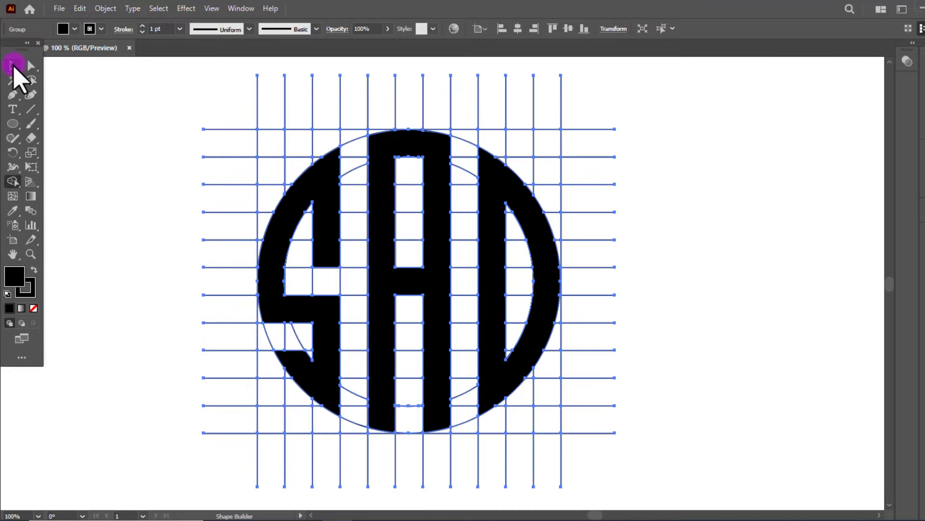
# Ungroup the grid artwork with the Selection tool so its parts can be selected separately
pyautogui.click(12, 65)
pyautogui.click(73, 96)
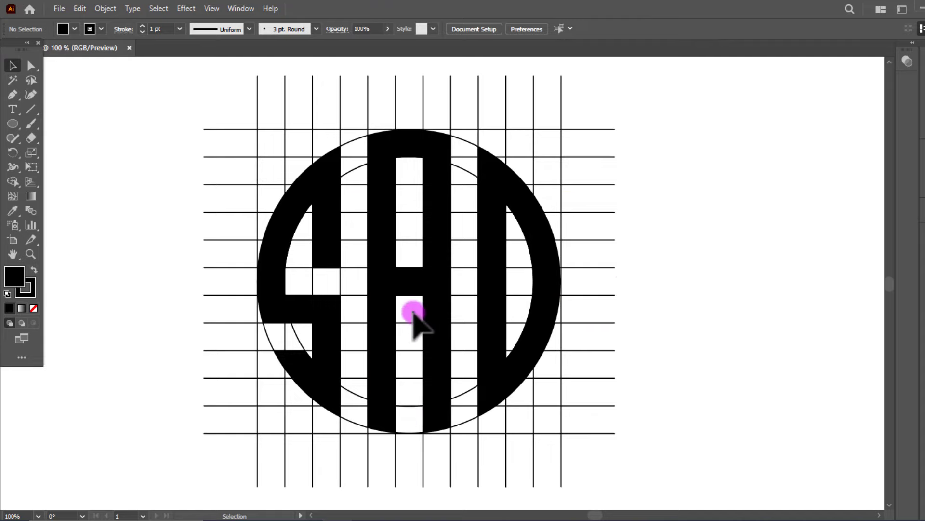
pyautogui.scroll(-3, 423, 332)
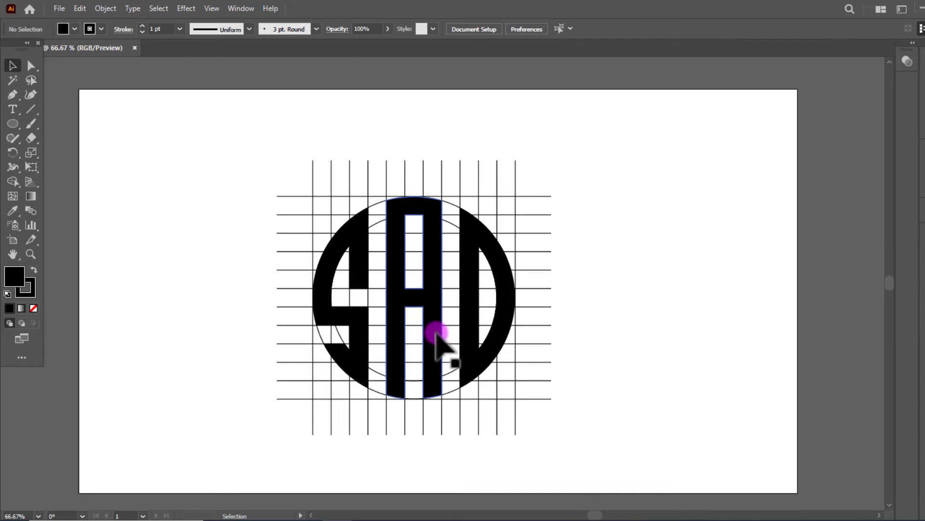
pyautogui.click(436, 332)
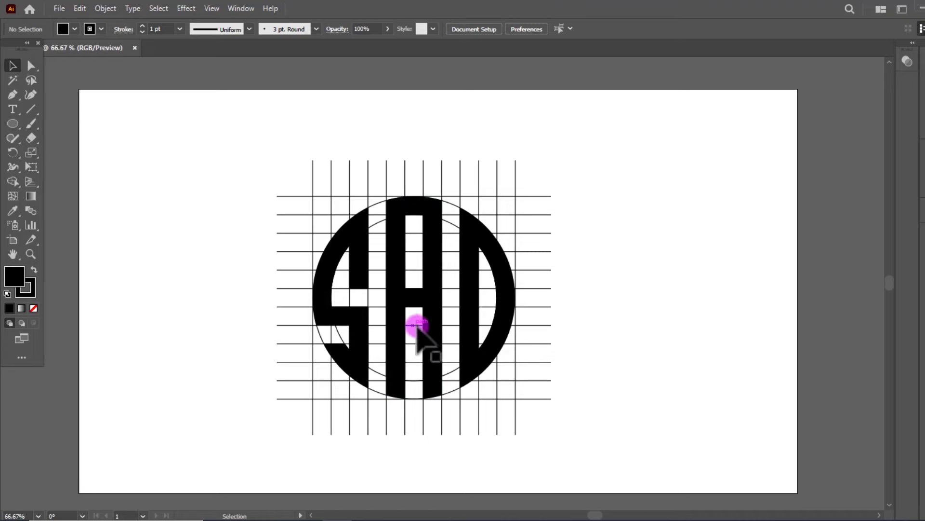
pyautogui.click(365, 264)
pyautogui.rightClick(356, 257)
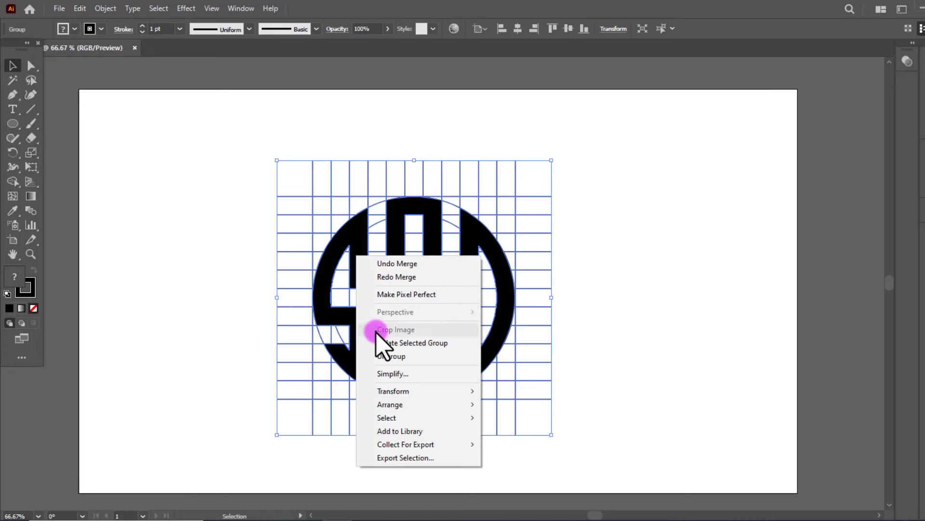
pyautogui.click(380, 359)
pyautogui.click(588, 261)
# Select the letters S, A and D together and cut them out of the grid
pyautogui.click(477, 278)
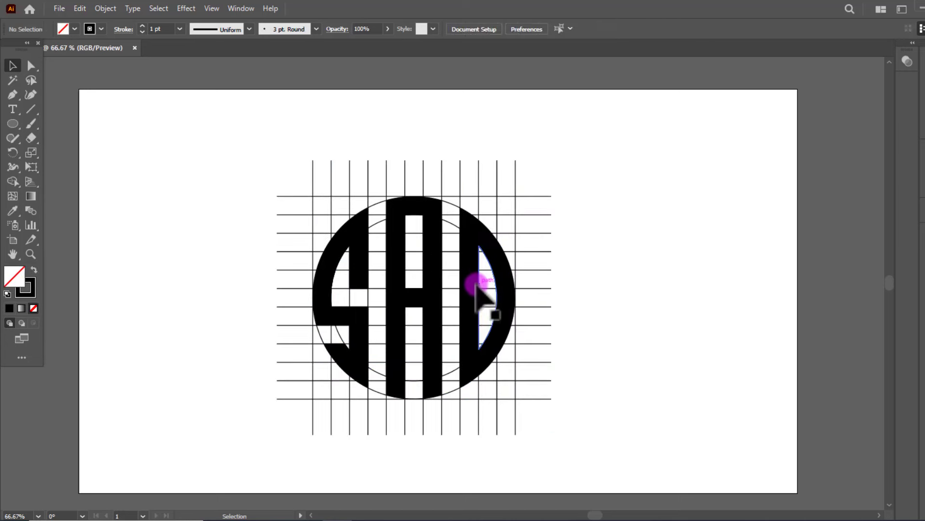
pyautogui.click(466, 286)
pyautogui.click(424, 285)
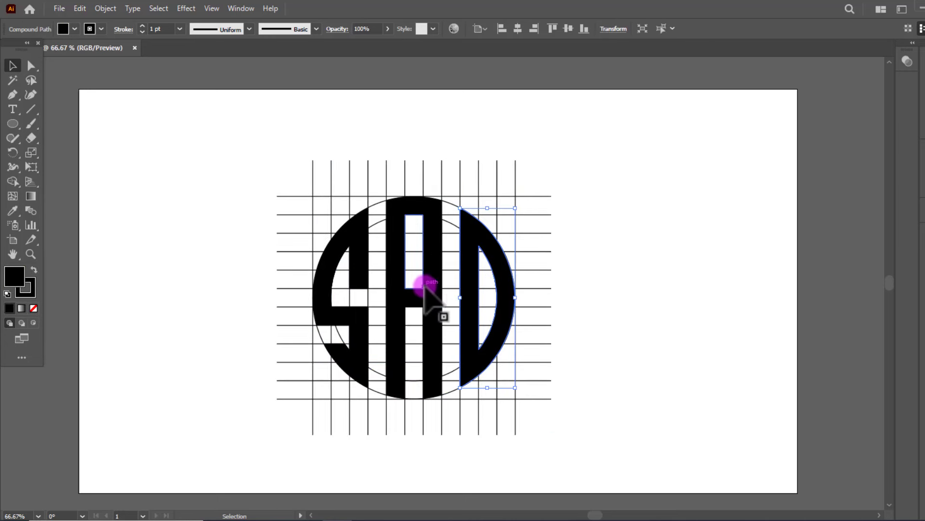
pyautogui.click(360, 279)
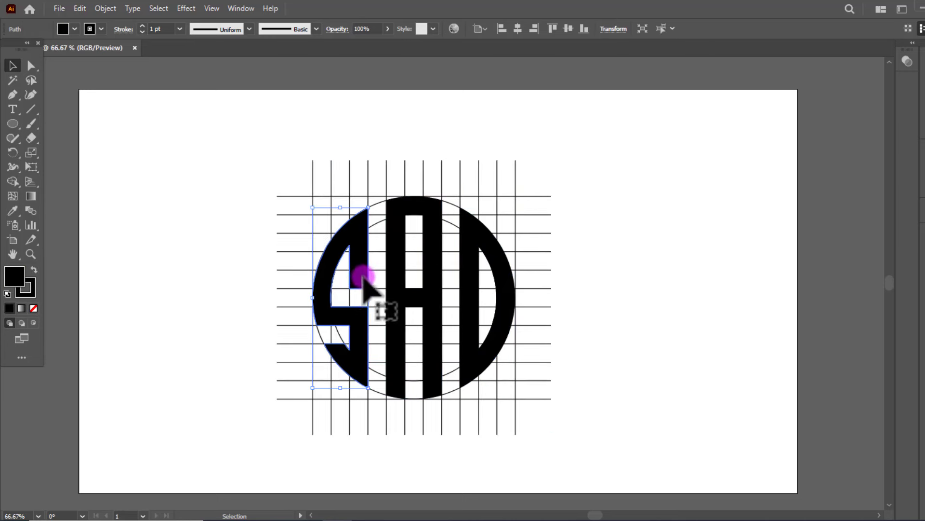
pyautogui.keyDown('shift'); pyautogui.click(394, 266); pyautogui.keyUp('shift')
pyautogui.keyDown('shift'); pyautogui.click(464, 270); pyautogui.keyUp('shift')
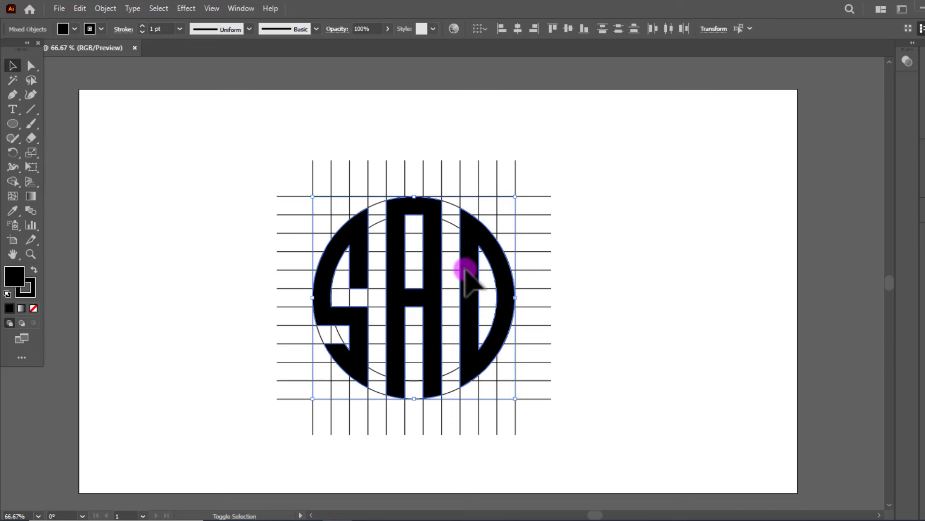
pyautogui.press('Delete')
# Delete all leftover grid lines and circle pieces and paste the three letters back onto the artboard
pyautogui.moveTo(211, 150); pyautogui.dragTo(588, 438)
pyautogui.press('Delete')
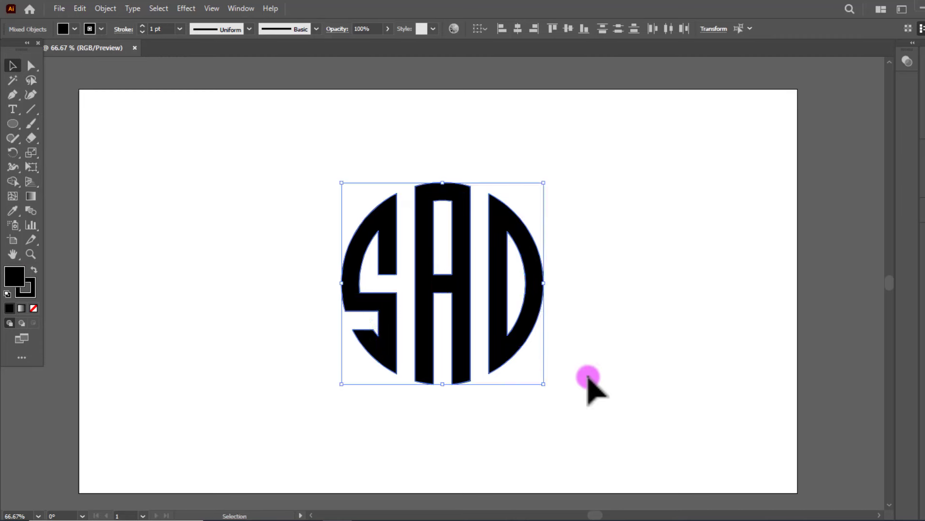
pyautogui.click(659, 374)
# Group the three letters and move the group slightly left and down on the artboard
pyautogui.moveTo(208, 182); pyautogui.dragTo(581, 395)
pyautogui.press('a')
pyautogui.press('v')
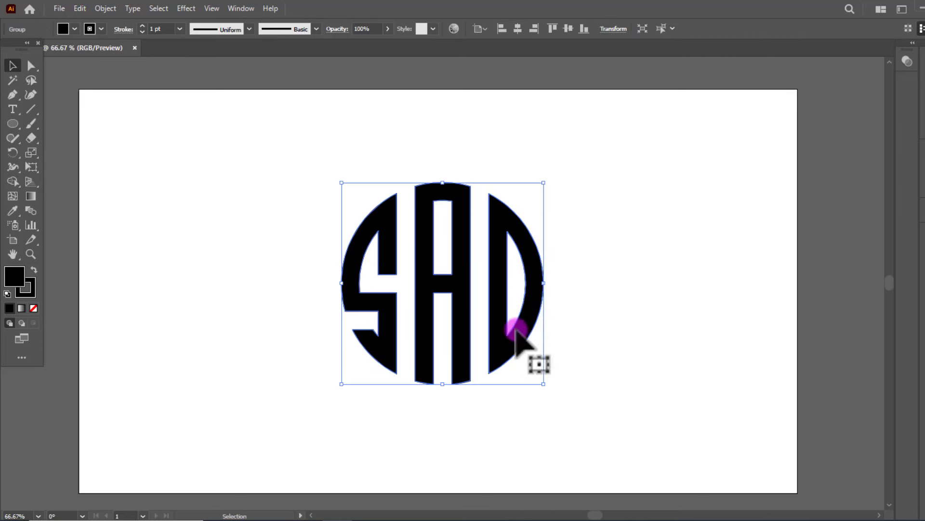
pyautogui.click(575, 332)
pyautogui.moveTo(498, 337); pyautogui.dragTo(461, 344)
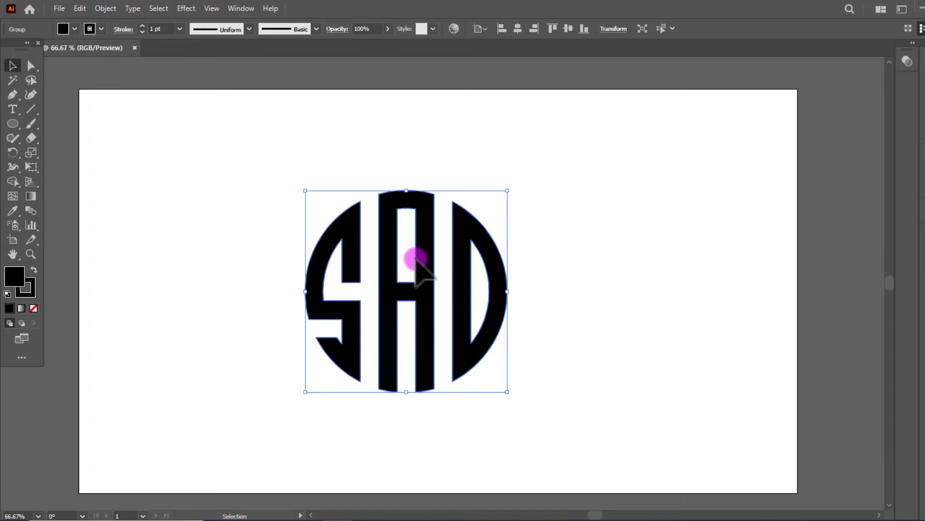
# Set the fill of the letter group to cyan
pyautogui.click(647, 345)
pyautogui.click(459, 306)
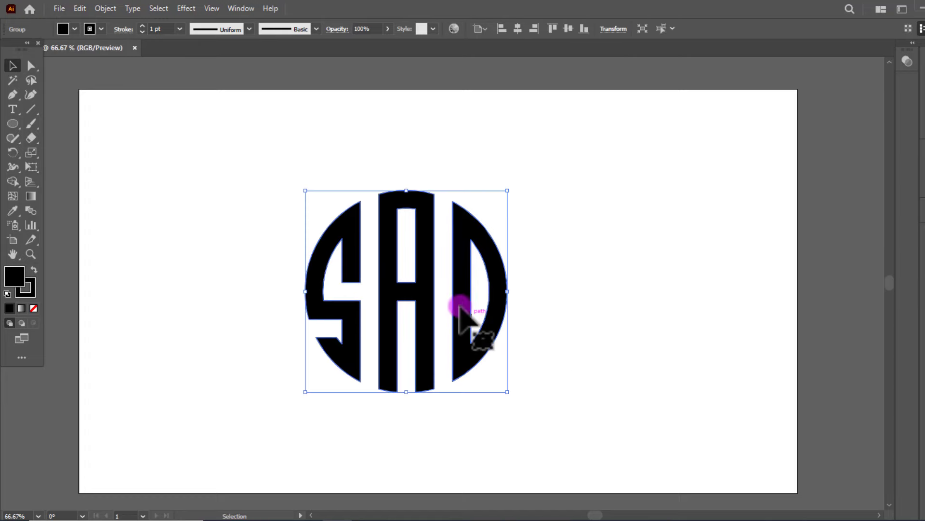
pyautogui.click(74, 29)
pyautogui.click(66, 49)
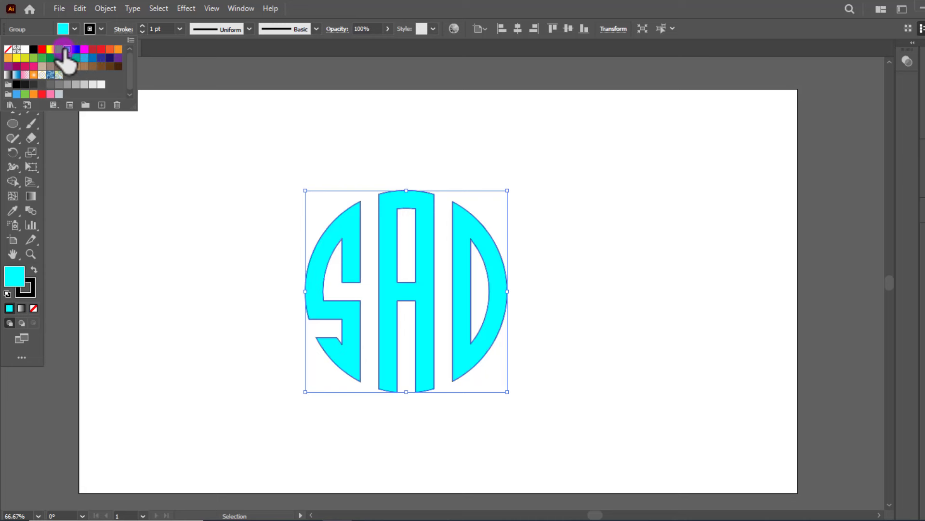